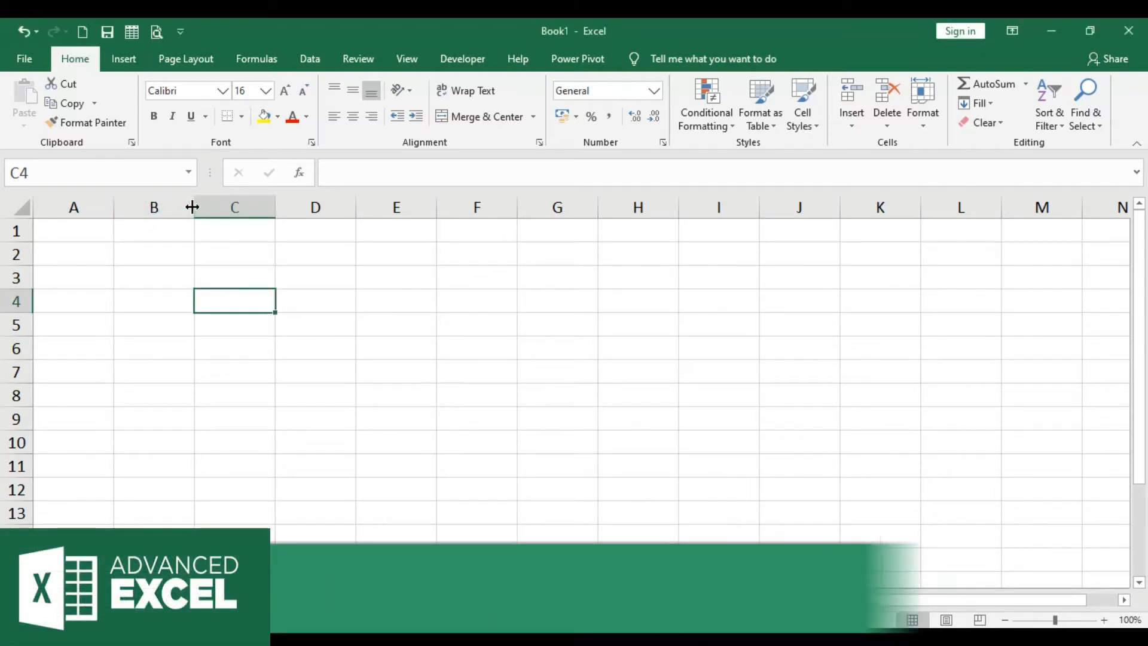
- Widen columns B, C, D and E one by one to roughly similar widths
{"action": "left_click", "coordinate": [134, 206]}
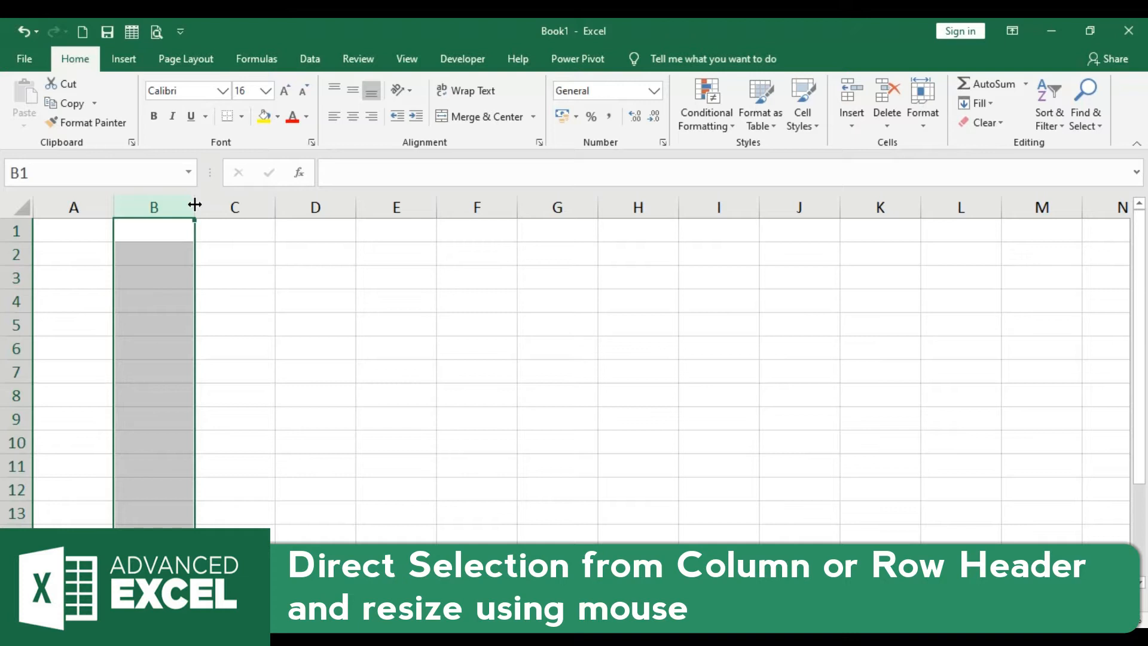
{"action": "left_click_drag", "start_coordinate": [195, 205], "coordinate": [260, 207]}
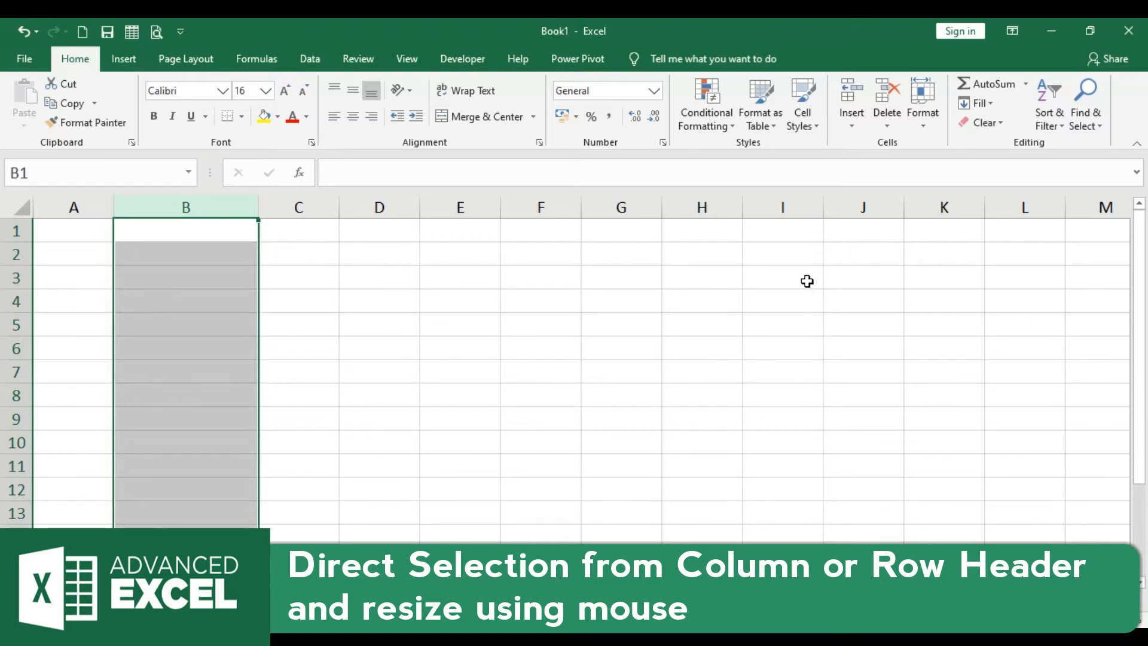
{"action": "left_click_drag", "start_coordinate": [339, 207], "coordinate": [389, 205]}
{"action": "left_click_drag", "start_coordinate": [470, 204], "coordinate": [519, 204]}
{"action": "left_click_drag", "start_coordinate": [600, 207], "coordinate": [648, 207]}
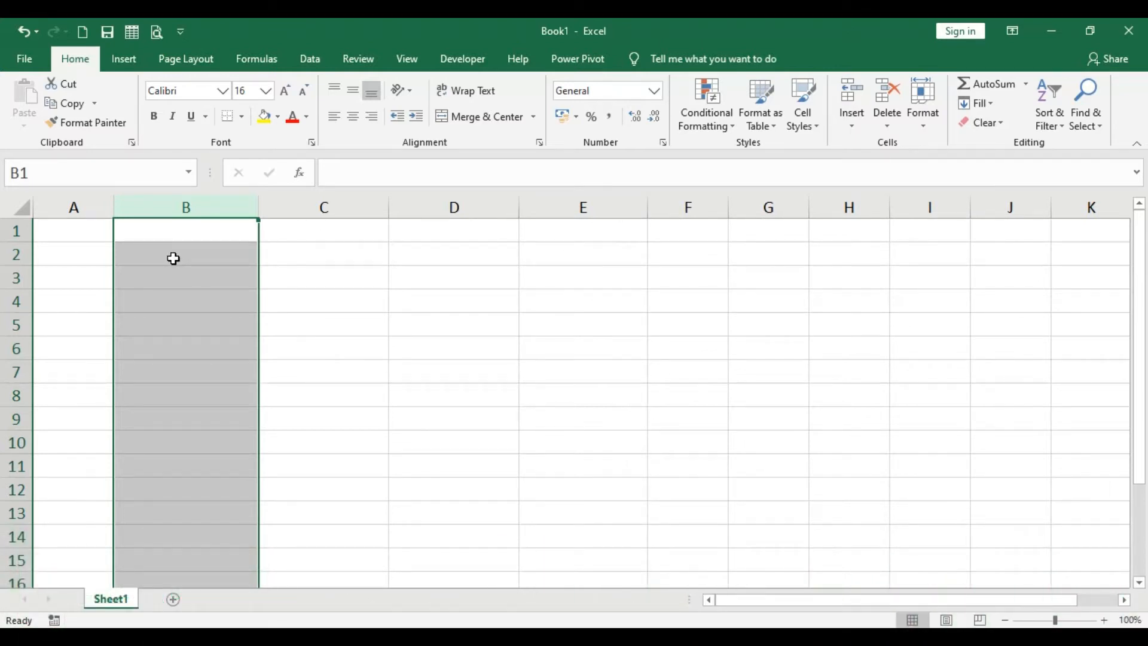
{"action": "left_click_drag", "start_coordinate": [79, 205], "coordinate": [944, 213]}
{"action": "left_click", "coordinate": [62, 205]}
{"action": "left_click", "coordinate": [91, 270]}
{"action": "left_click_drag", "start_coordinate": [67, 238], "coordinate": [878, 238]}
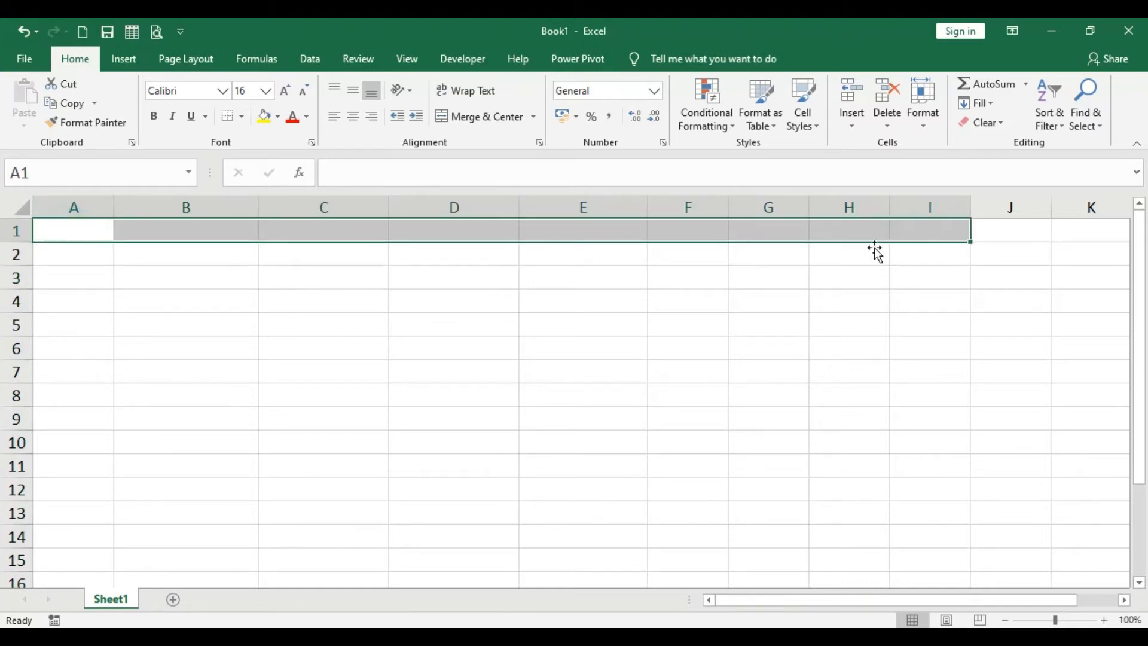
{"action": "left_click", "coordinate": [592, 340]}
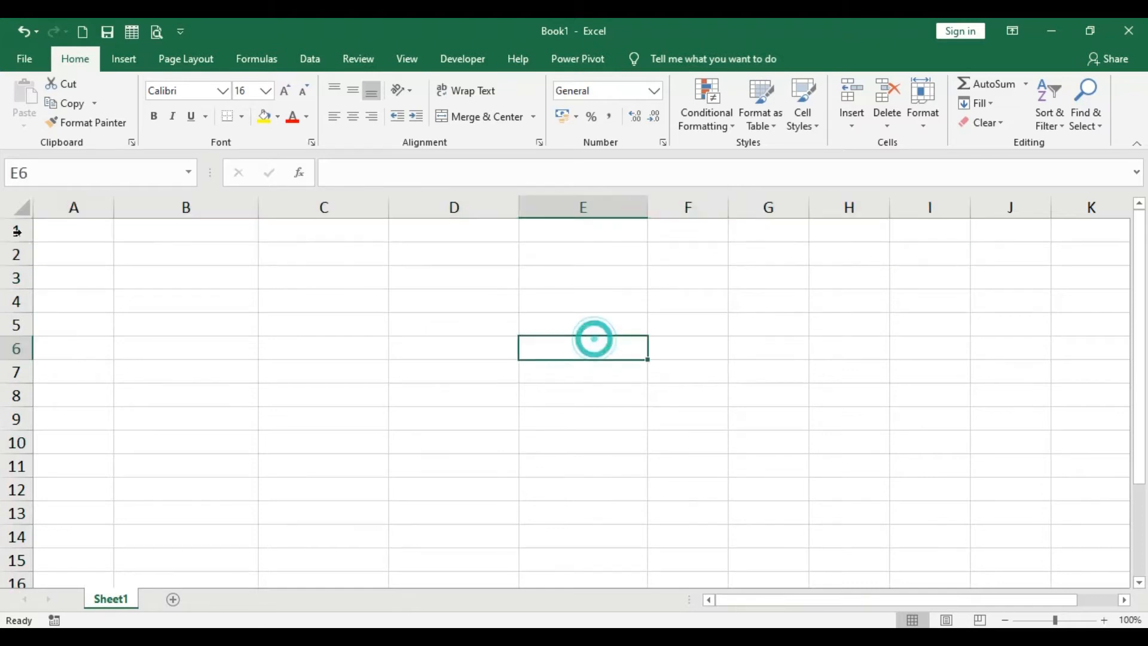
- Narrow columns A through F together to one equal width
{"action": "left_click", "coordinate": [64, 204]}
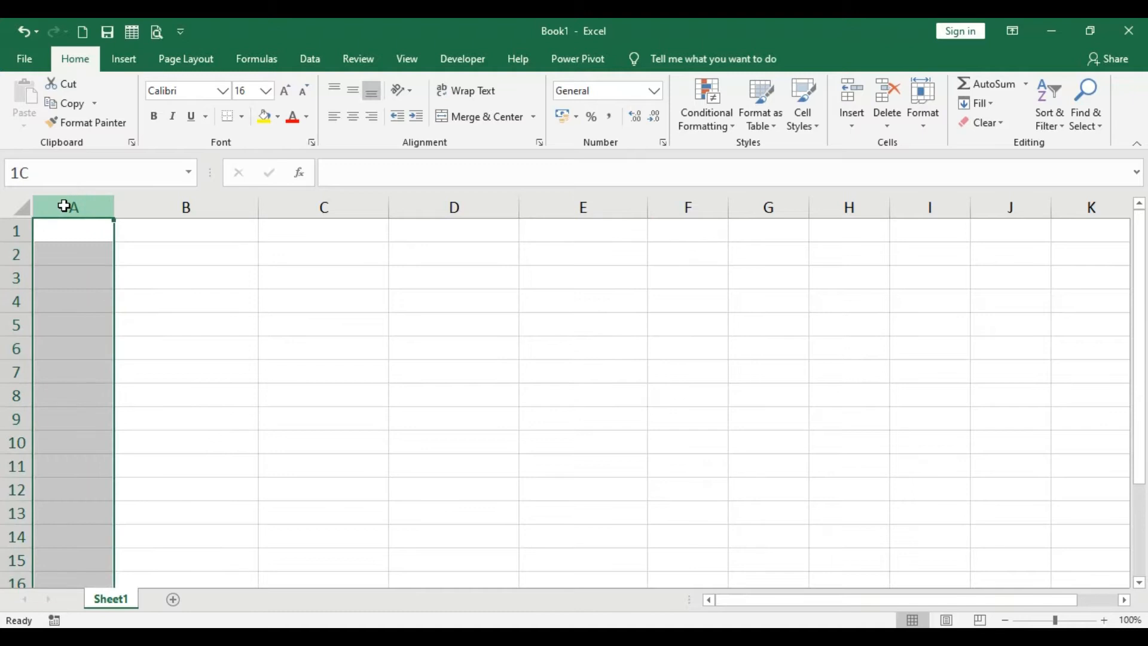
{"action": "left_click_drag", "start_coordinate": [65, 206], "coordinate": [718, 204]}
{"action": "left_click_drag", "start_coordinate": [457, 205], "coordinate": [436, 213]}
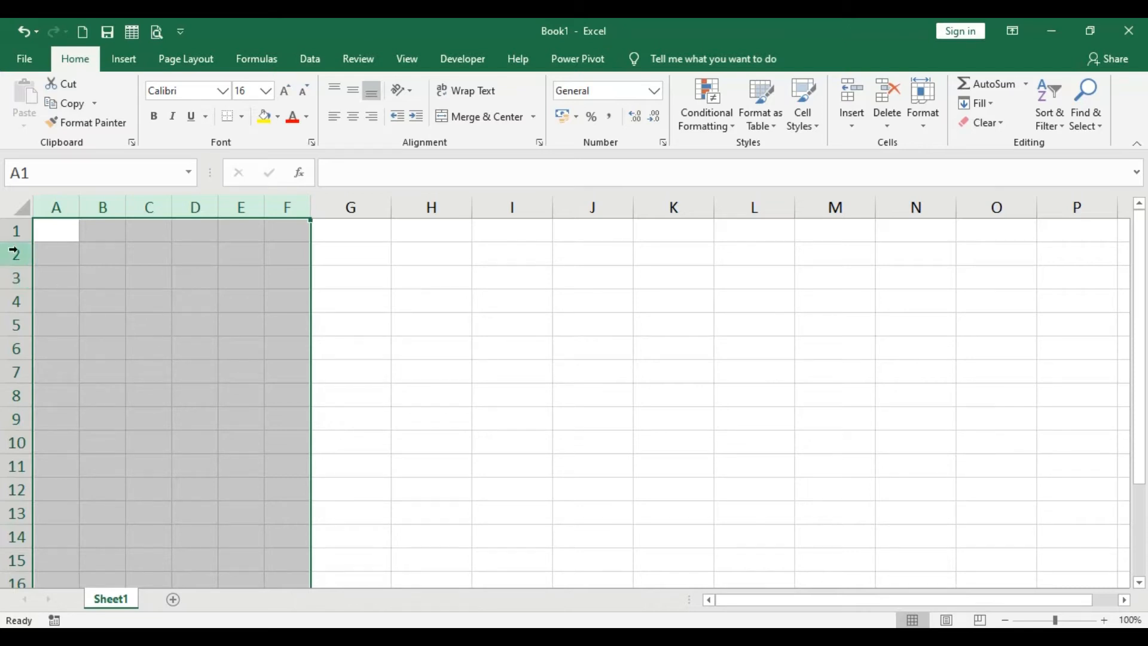
{"action": "left_click", "coordinate": [129, 277]}
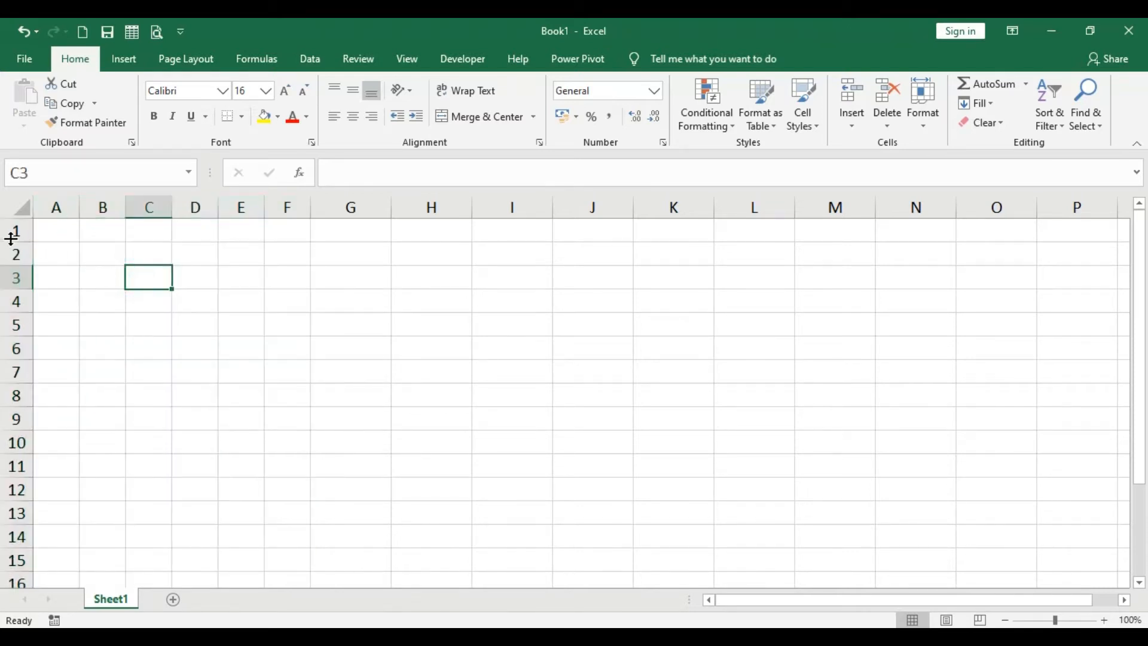
- Select the entire rows 1 through 14
{"action": "left_click_drag", "start_coordinate": [15, 232], "coordinate": [10, 550]}
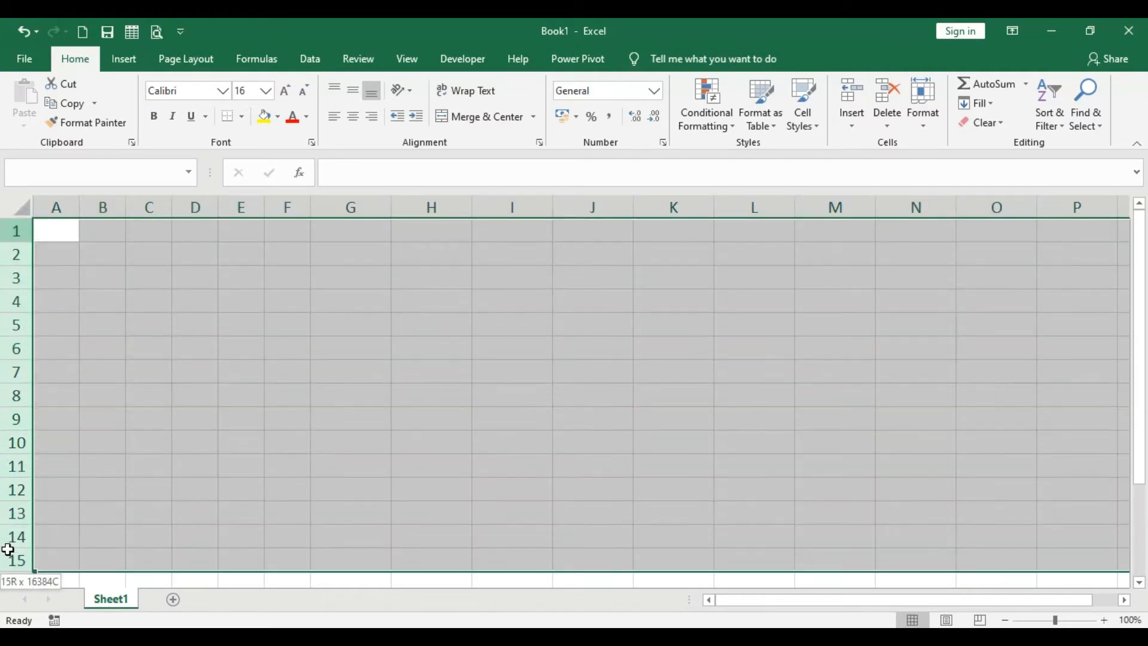
{"action": "left_click", "coordinate": [105, 389]}
{"action": "left_click_drag", "start_coordinate": [60, 226], "coordinate": [301, 583]}
{"action": "left_click", "coordinate": [449, 412]}
{"action": "left_click_drag", "start_coordinate": [225, 238], "coordinate": [848, 440]}
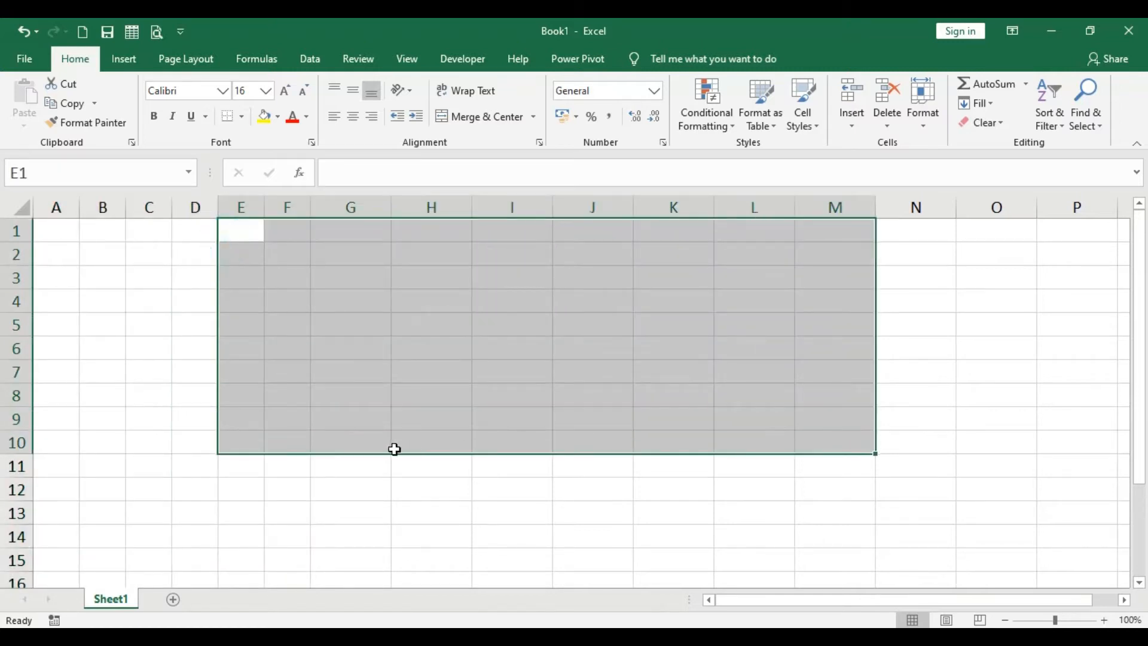
{"action": "left_click", "coordinate": [392, 451]}
{"action": "left_click_drag", "start_coordinate": [12, 232], "coordinate": [21, 535]}
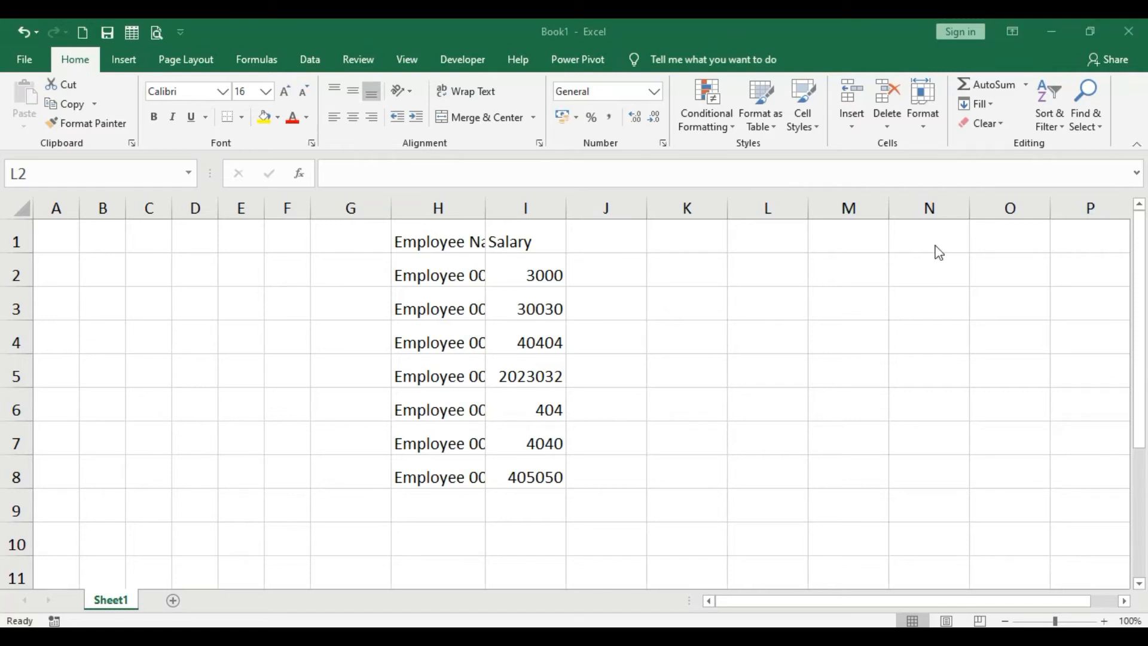
- AutoFit the width of column H, which holds the employee names
{"action": "left_click", "coordinate": [925, 131]}
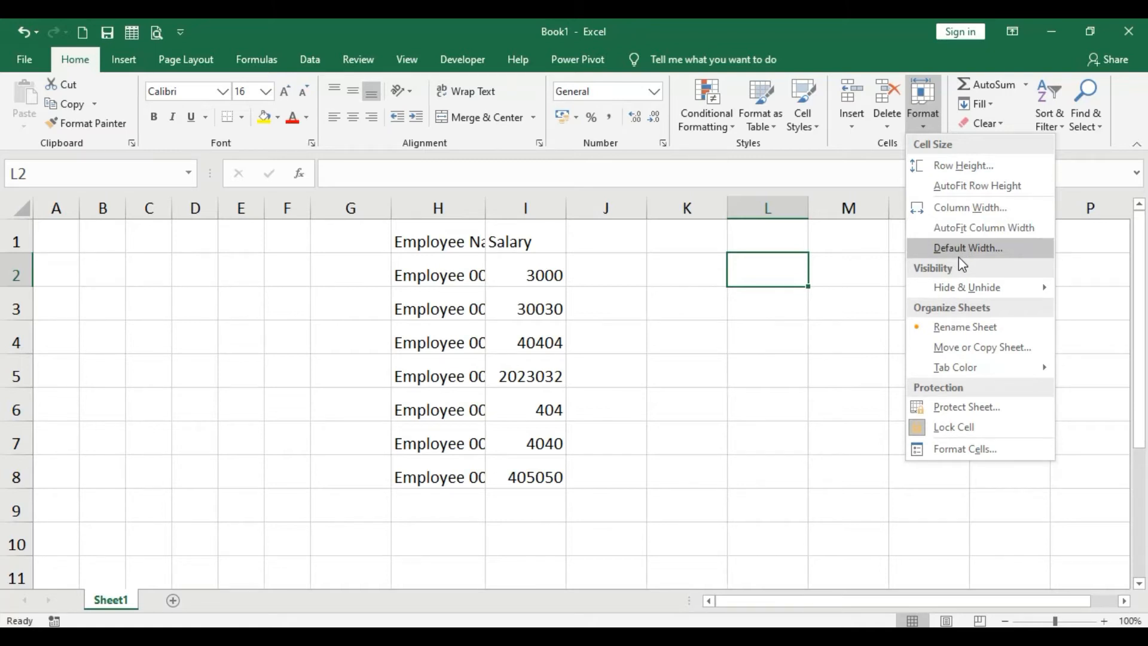
{"action": "left_click", "coordinate": [728, 303]}
{"action": "left_click", "coordinate": [466, 208]}
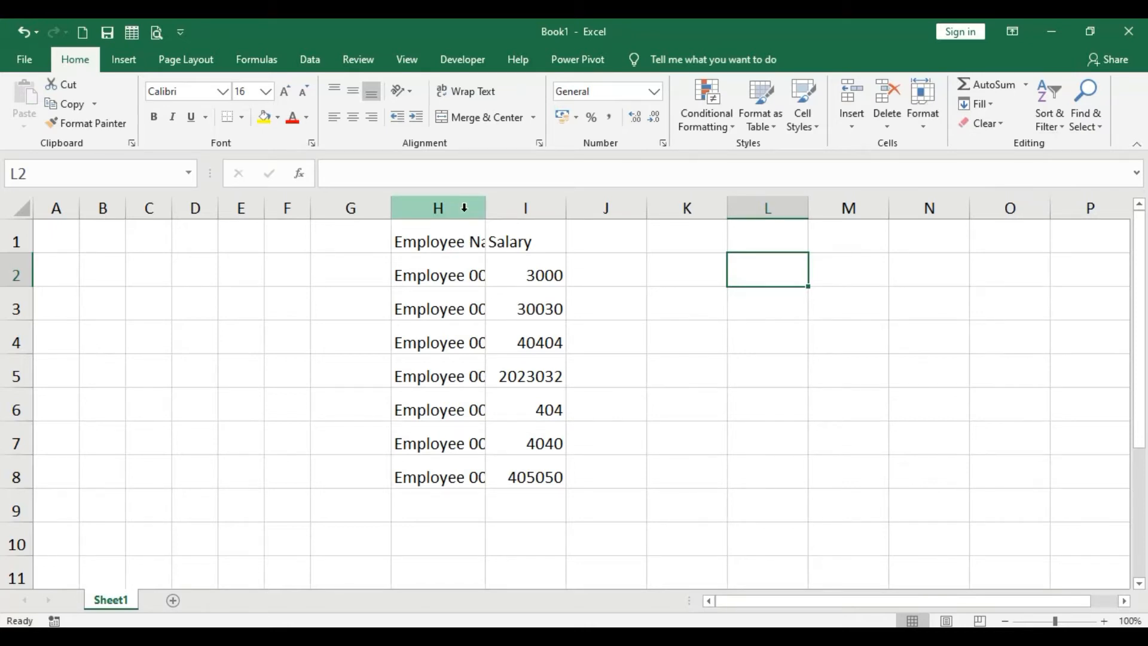
{"action": "left_click", "coordinate": [464, 208]}
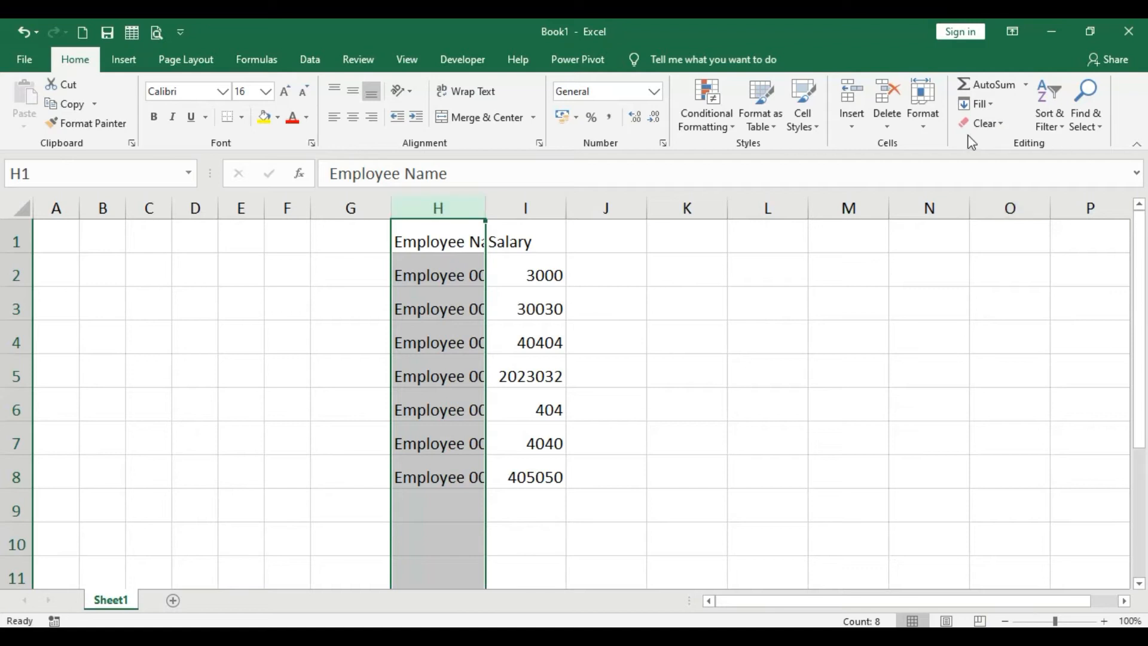
{"action": "left_click", "coordinate": [932, 122]}
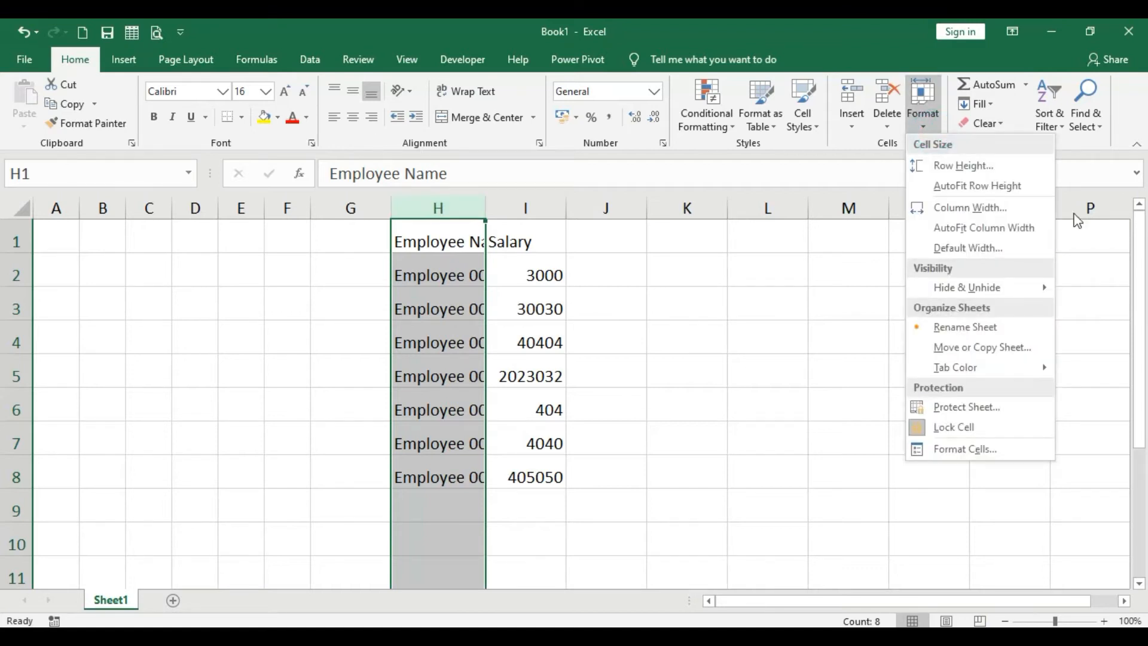
{"action": "left_click", "coordinate": [993, 232]}
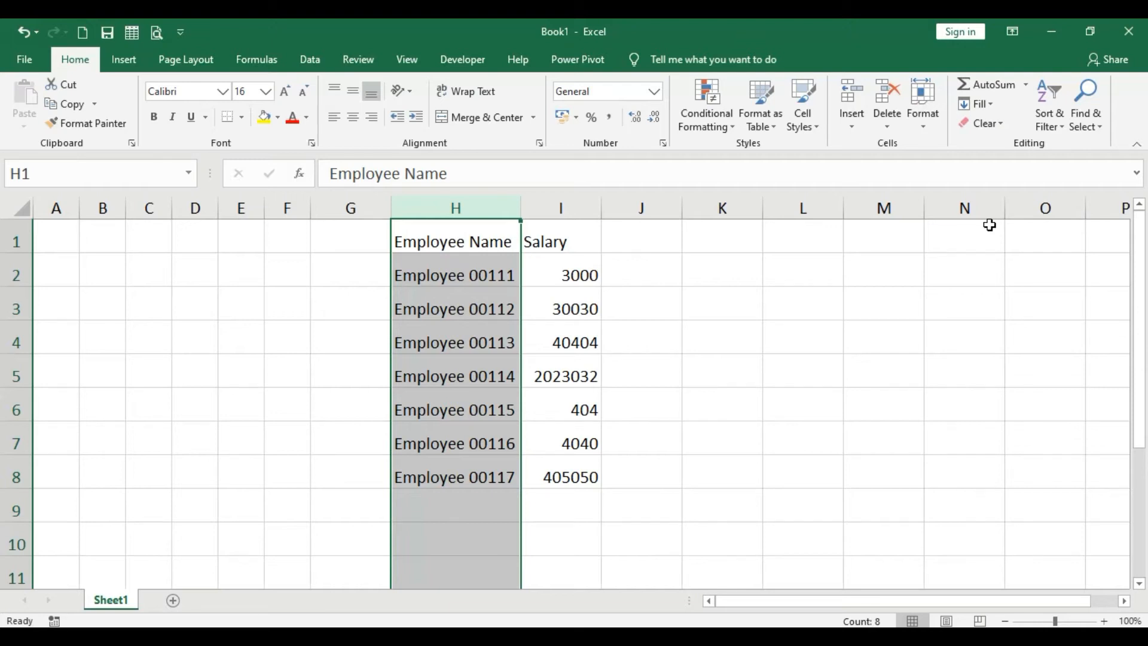
- Append 32423 to the end of the employee entry in cell H8
{"action": "double_click", "coordinate": [513, 476]}
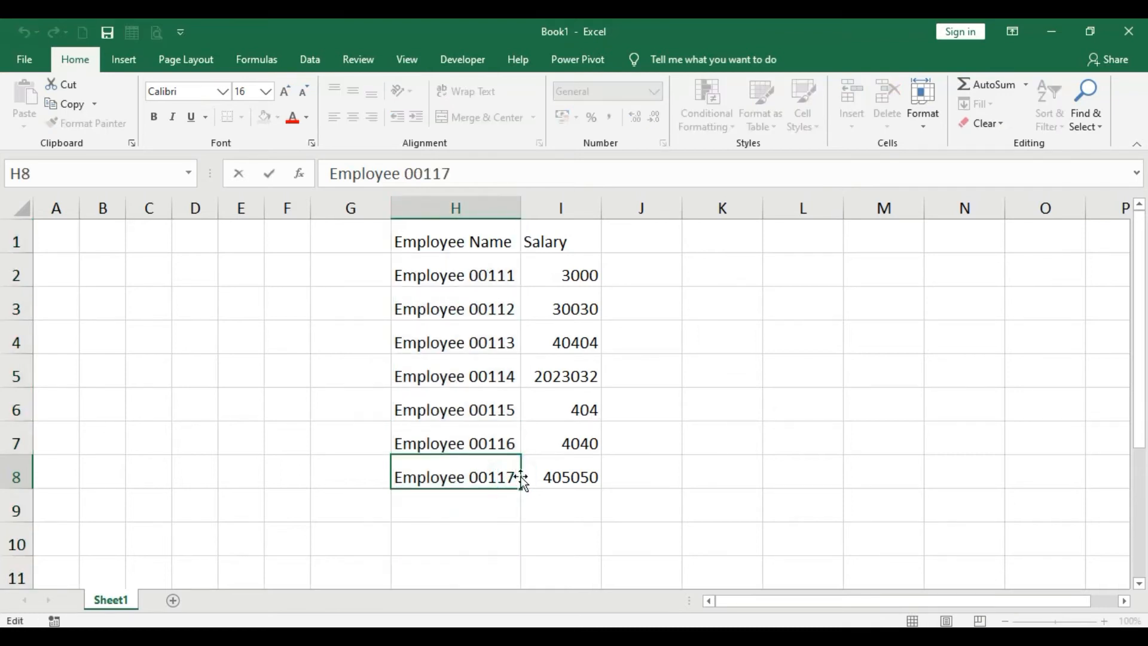
{"action": "type", "text": "32423"}
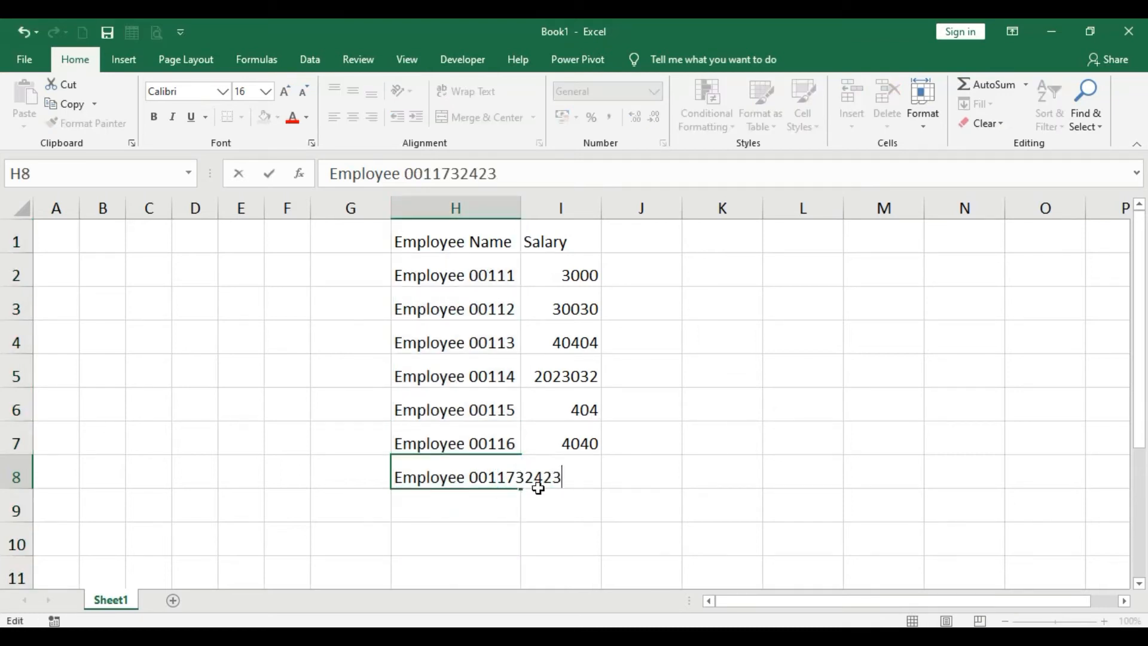
{"action": "left_click", "coordinate": [556, 505]}
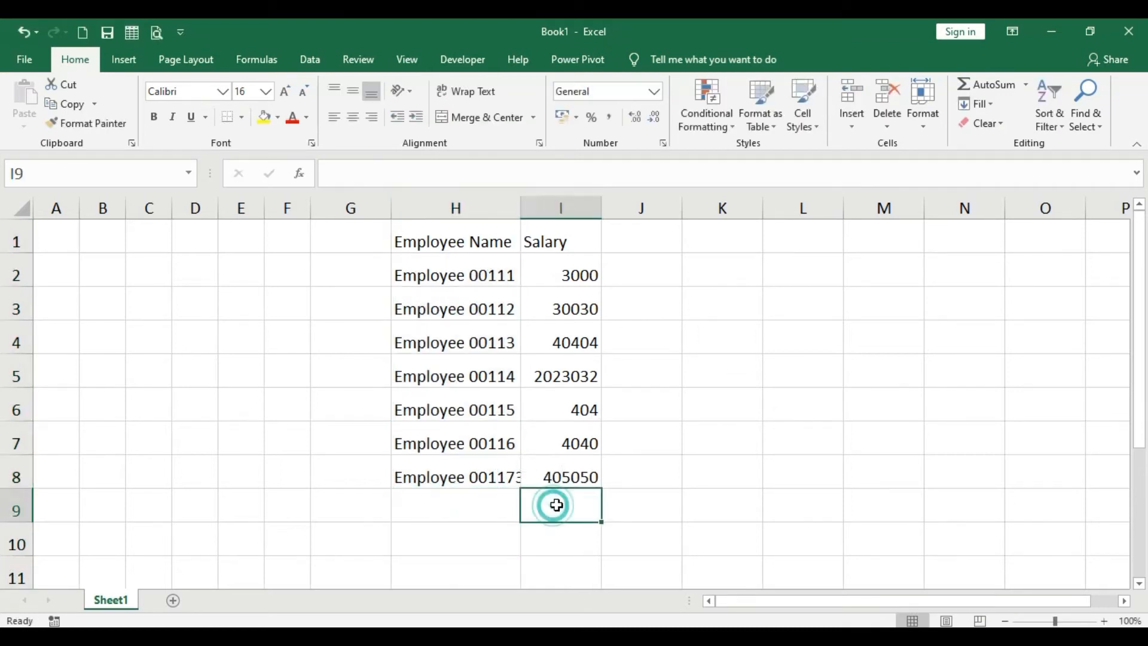
- AutoFit column H again so it fits the lengthened entry in H8
{"action": "left_click", "coordinate": [486, 207]}
{"action": "left_click", "coordinate": [921, 119]}
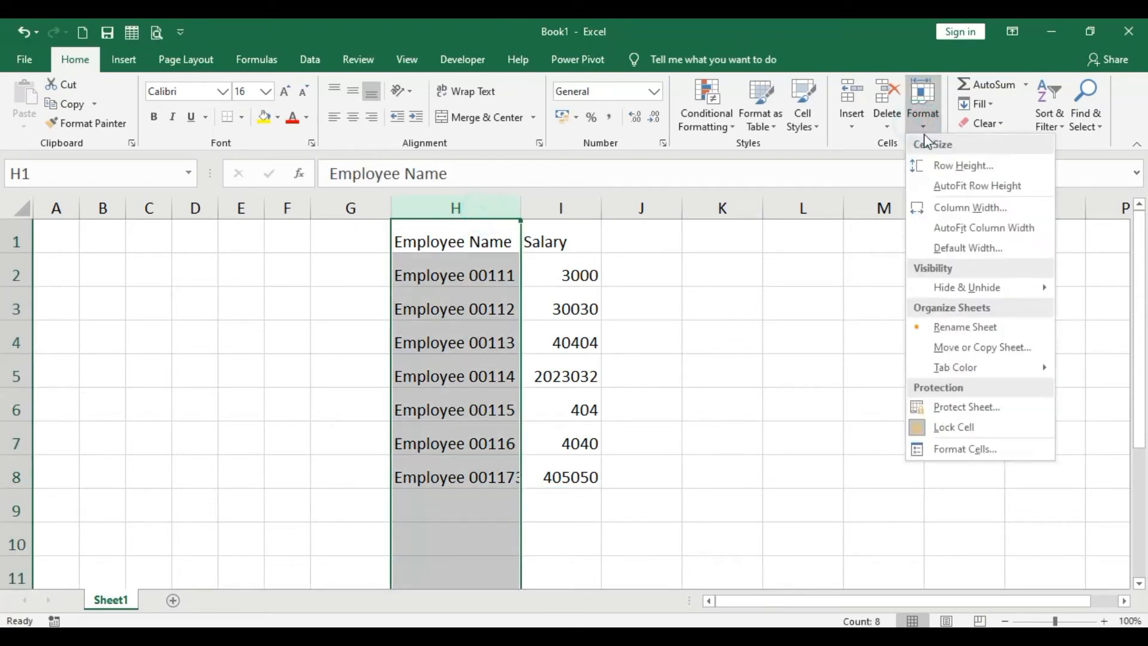
{"action": "left_click", "coordinate": [953, 238]}
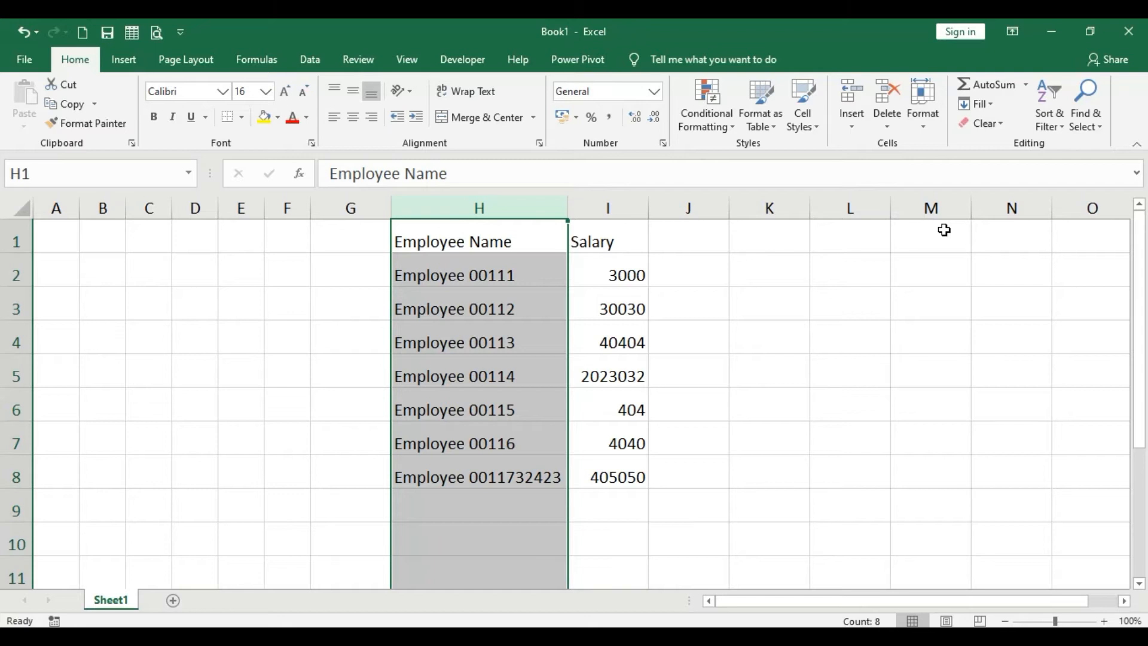
{"action": "key", "text": "ctrl+z"}
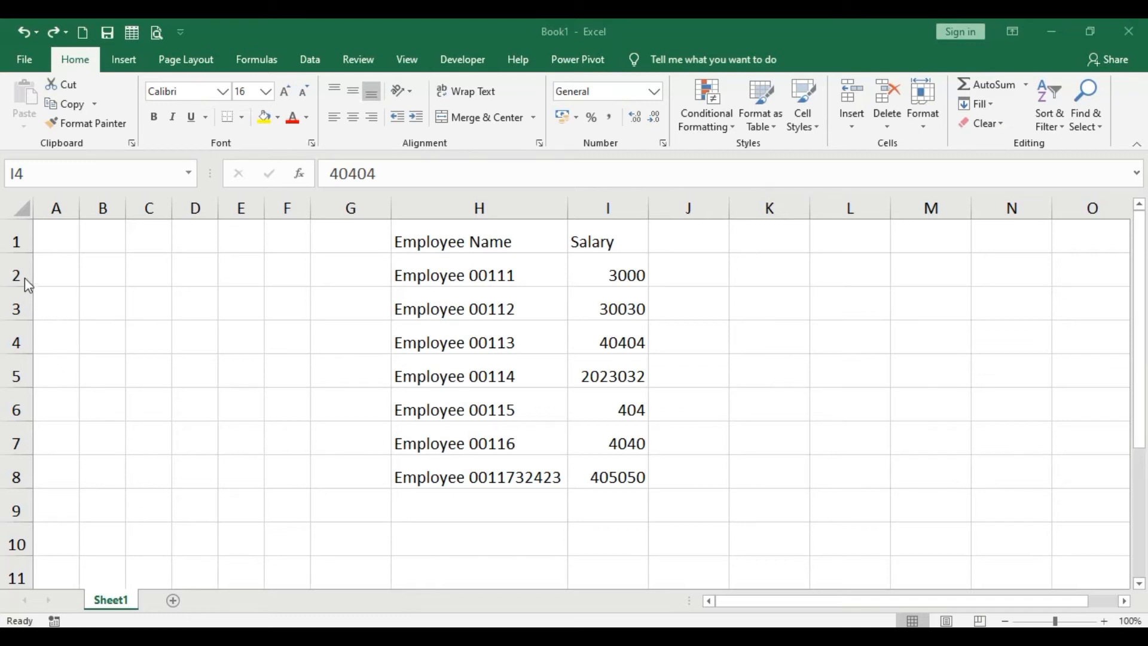
- AutoFit the height of rows 2 through 8
{"action": "left_click_drag", "start_coordinate": [21, 268], "coordinate": [20, 477]}
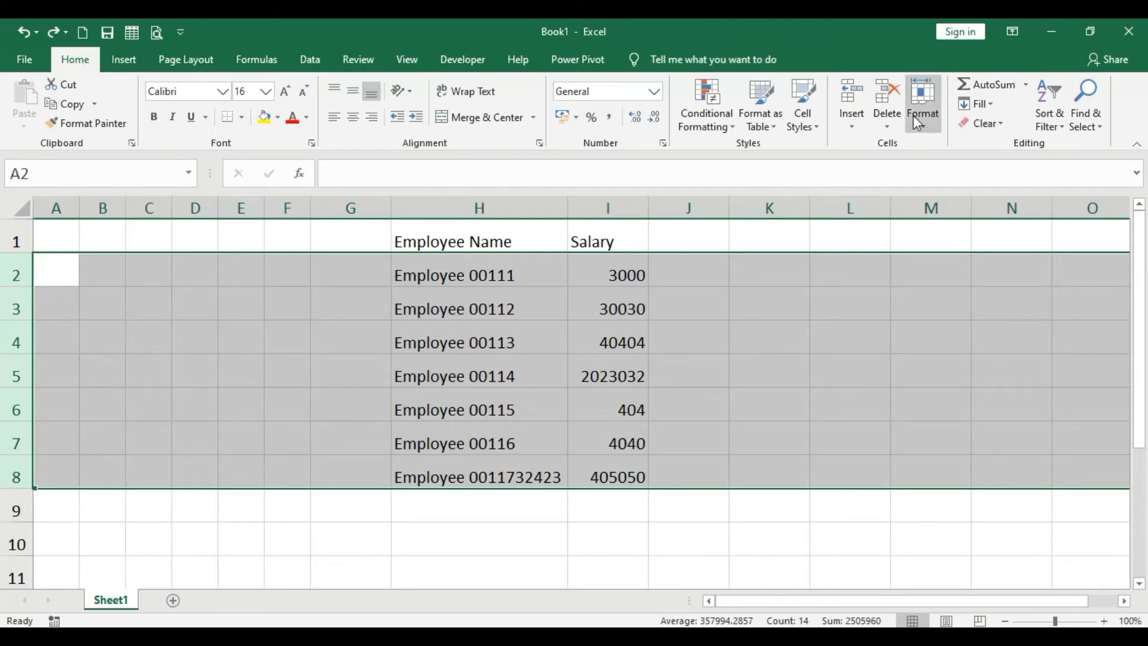
{"action": "left_click", "coordinate": [930, 126]}
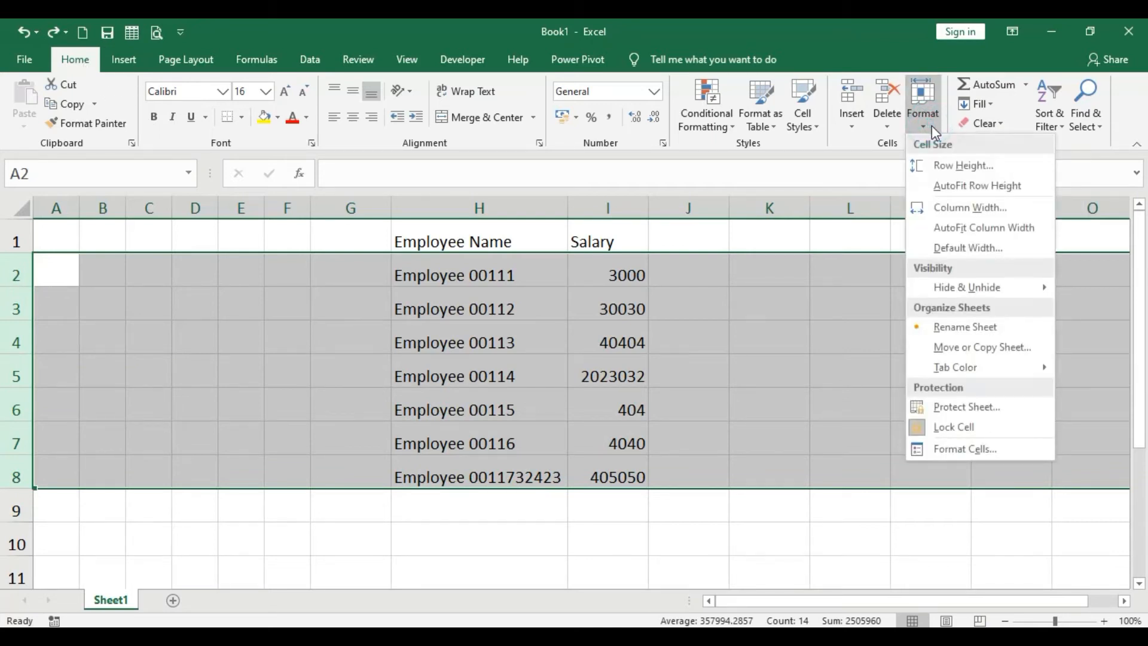
{"action": "left_click", "coordinate": [970, 187]}
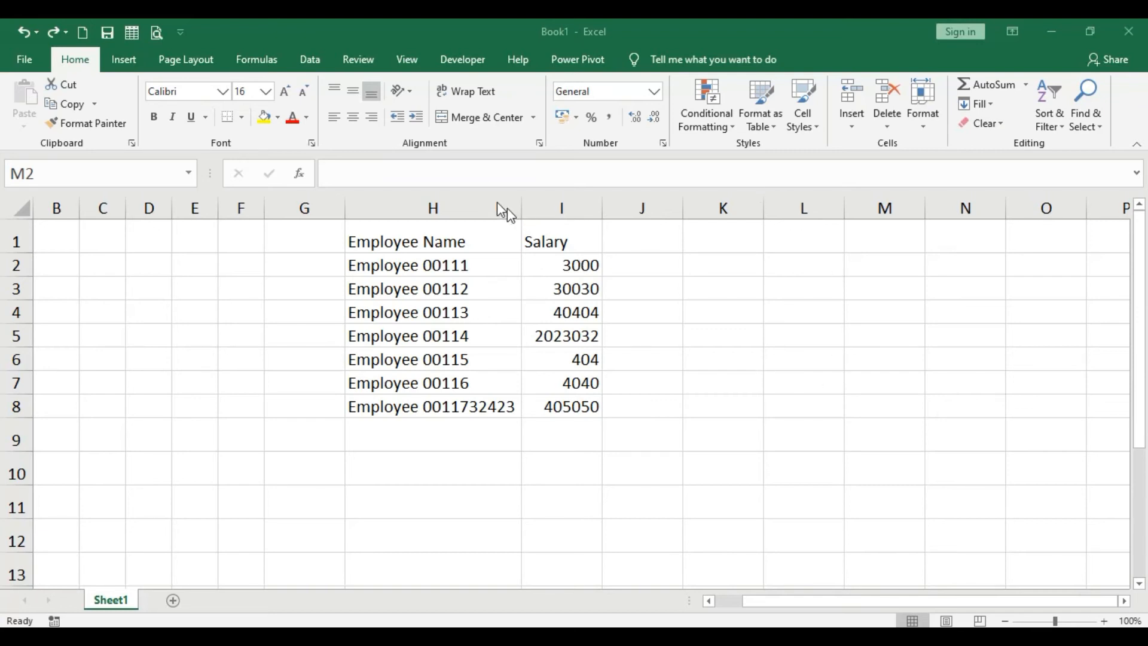
- Set the width of the Employee Name column H to exactly 25
{"action": "left_click", "coordinate": [472, 184]}
{"action": "left_click", "coordinate": [470, 203]}
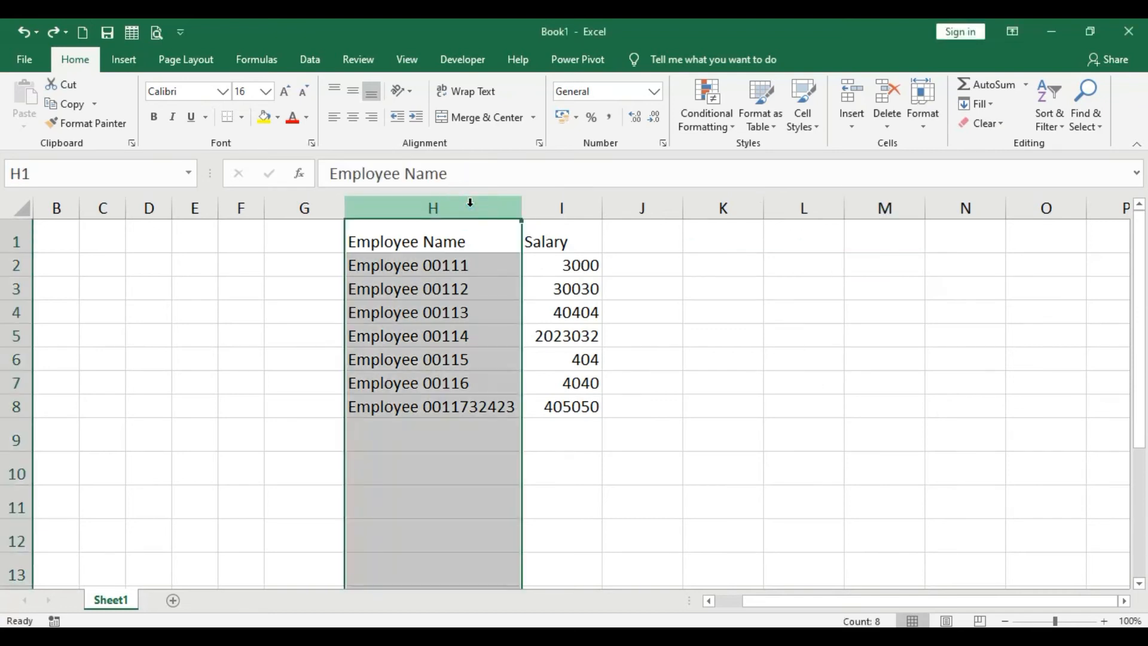
{"action": "left_click", "coordinate": [921, 127]}
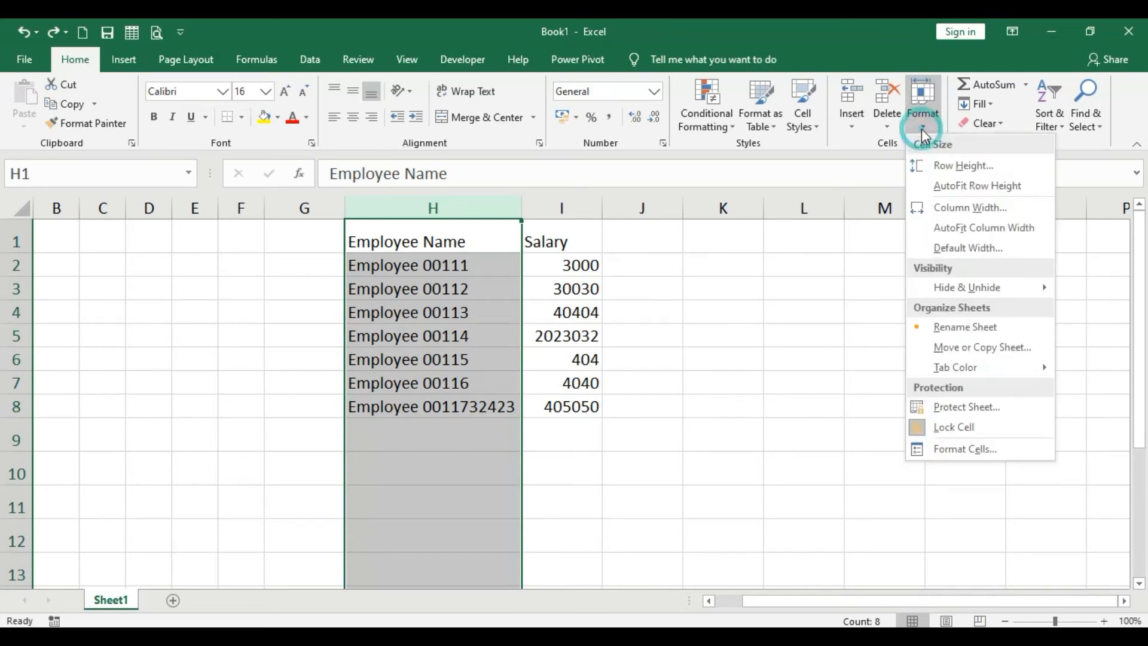
{"action": "left_click", "coordinate": [942, 214]}
{"action": "type", "text": "25"}
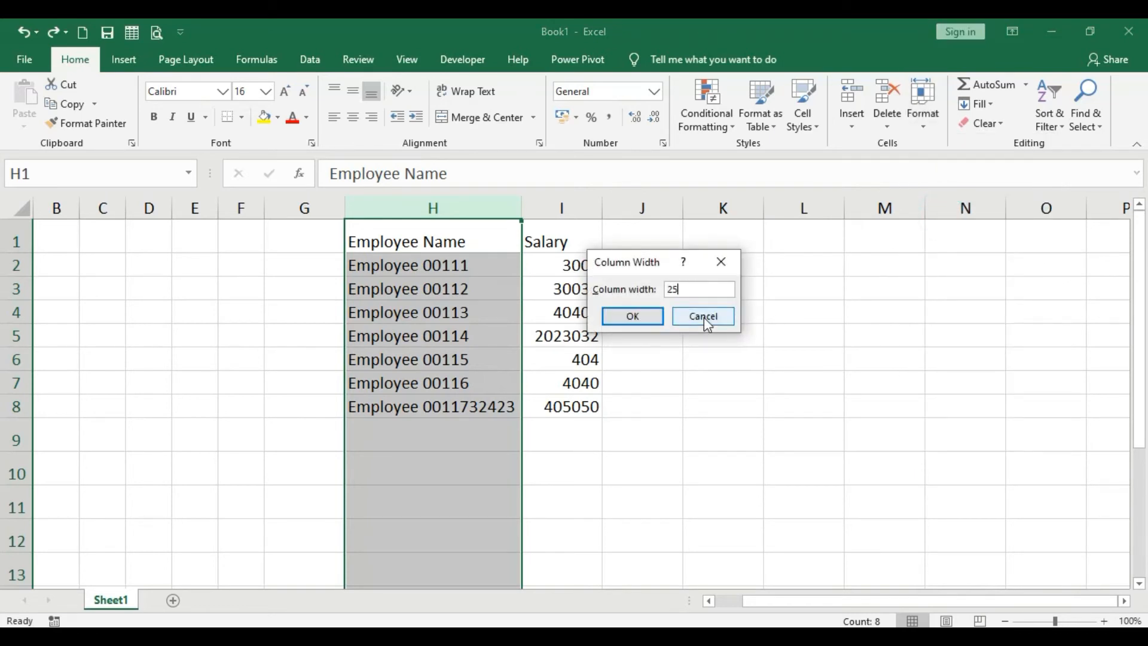
{"action": "left_click", "coordinate": [647, 322]}
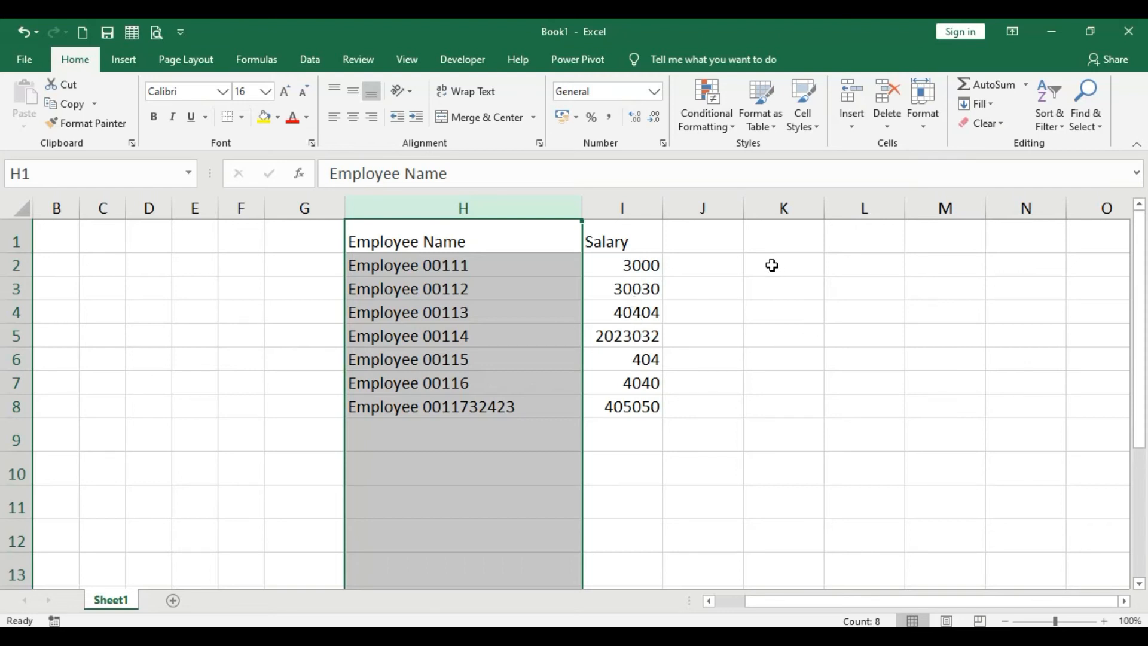
- Set the width of columns K through M to 20 in one operation
{"action": "left_click_drag", "start_coordinate": [782, 207], "coordinate": [969, 203]}
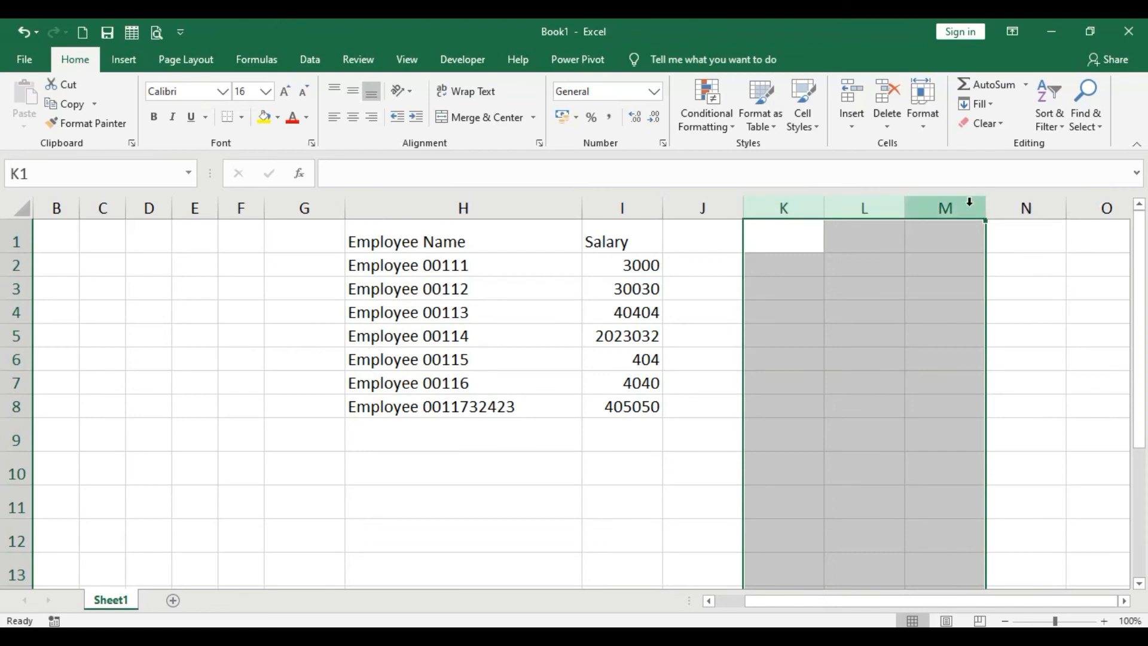
{"action": "left_click", "coordinate": [922, 104]}
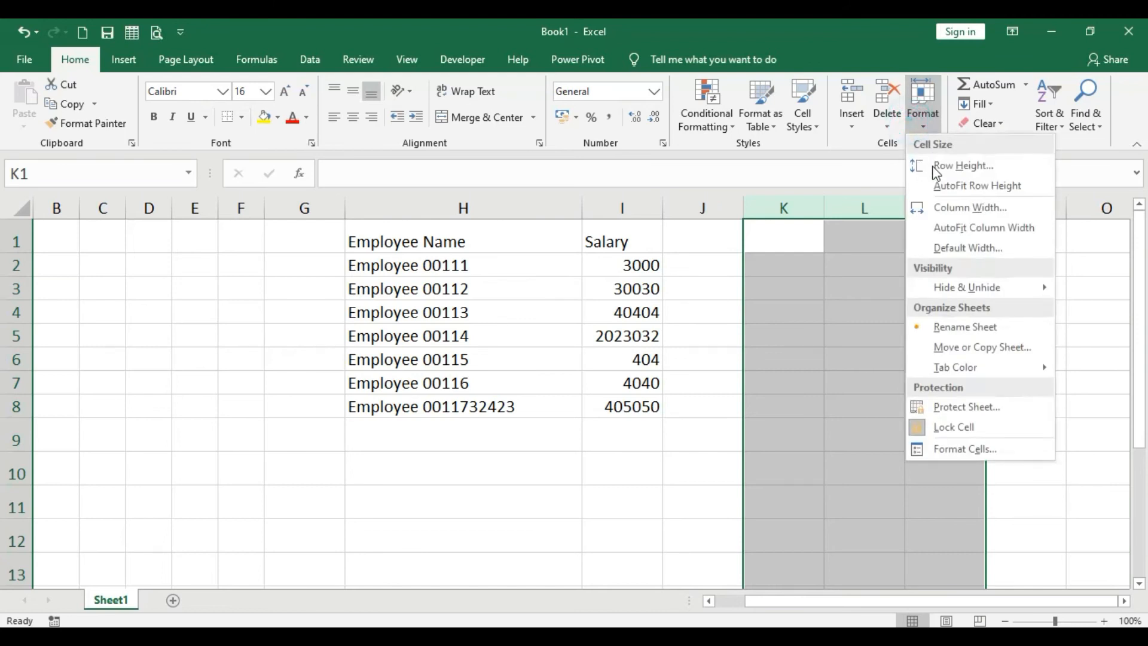
{"action": "left_click", "coordinate": [942, 207]}
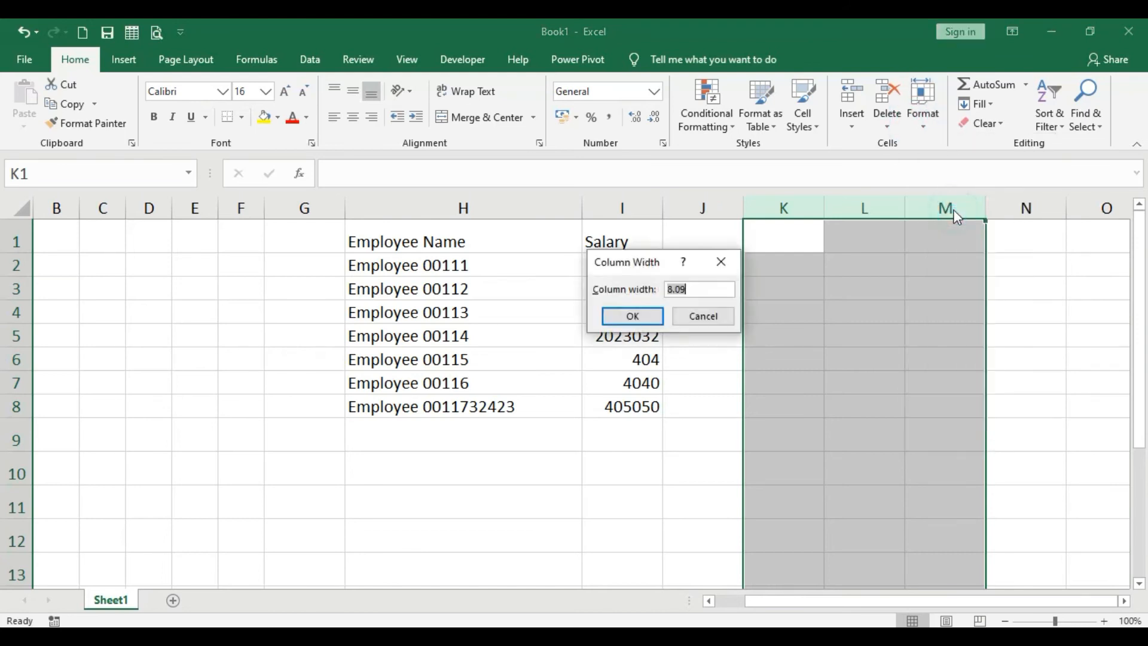
{"action": "type", "text": "20"}
{"action": "key", "text": "Return"}
{"action": "left_click", "coordinate": [840, 602]}
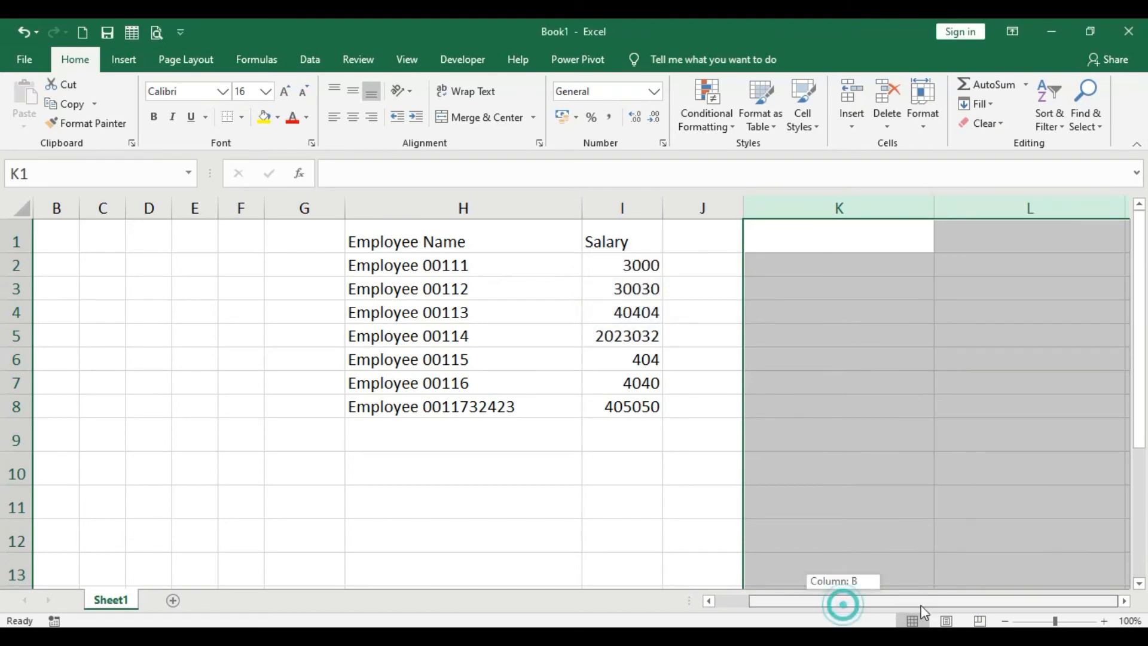
{"action": "left_click", "coordinate": [1124, 601]}
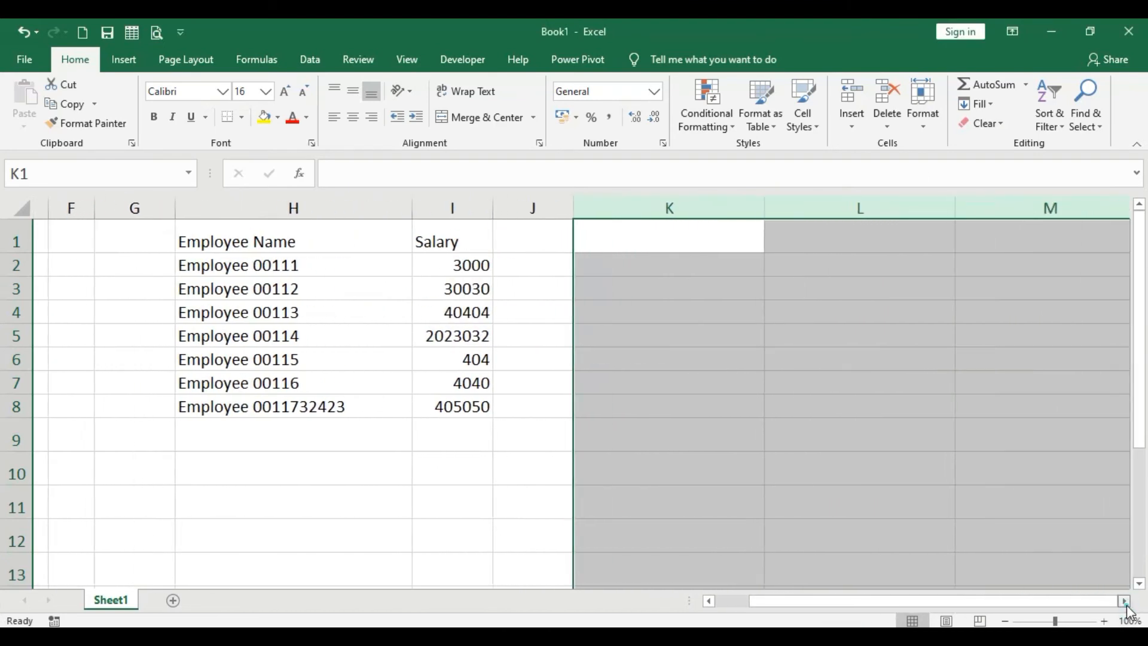
{"action": "left_click", "coordinate": [914, 122]}
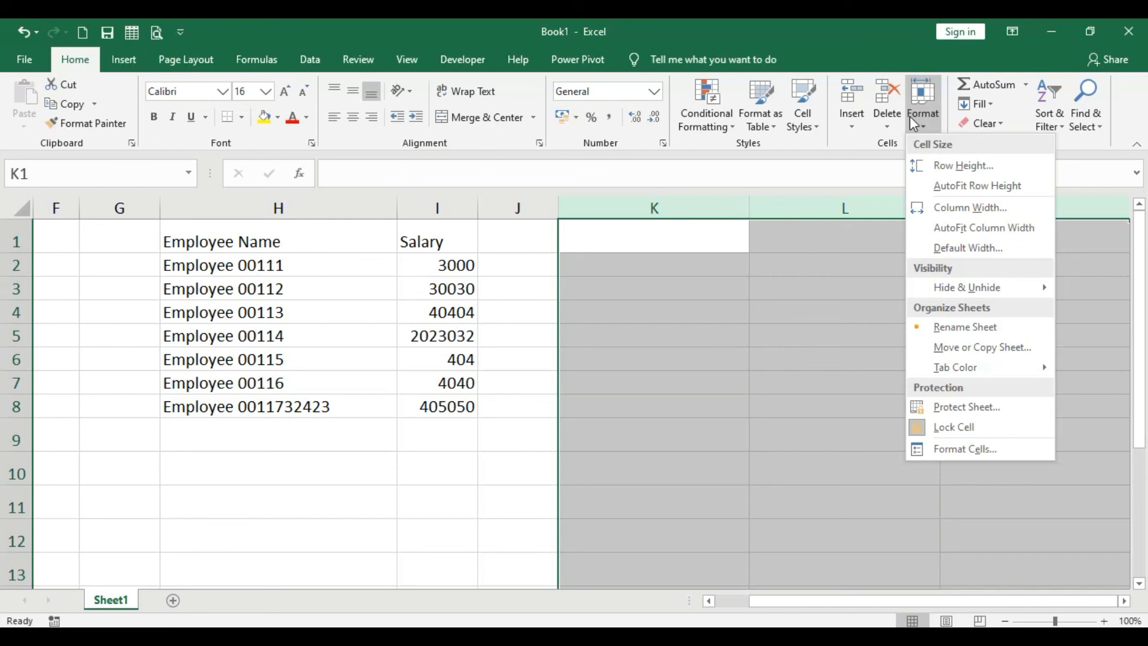
{"action": "left_click", "coordinate": [654, 289]}
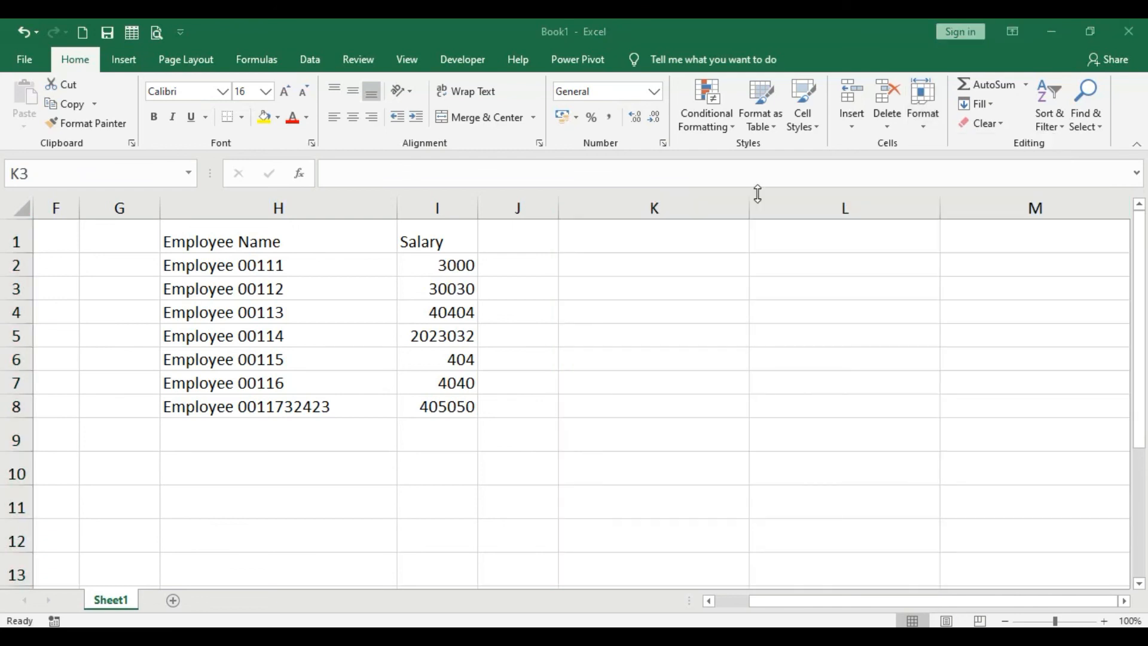